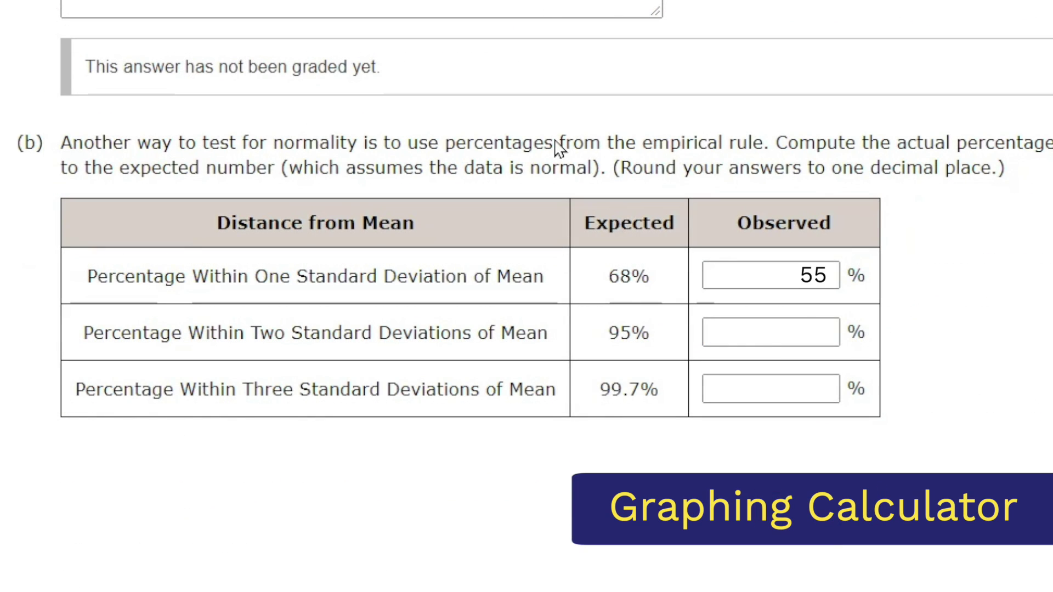
pyautogui.write('95')
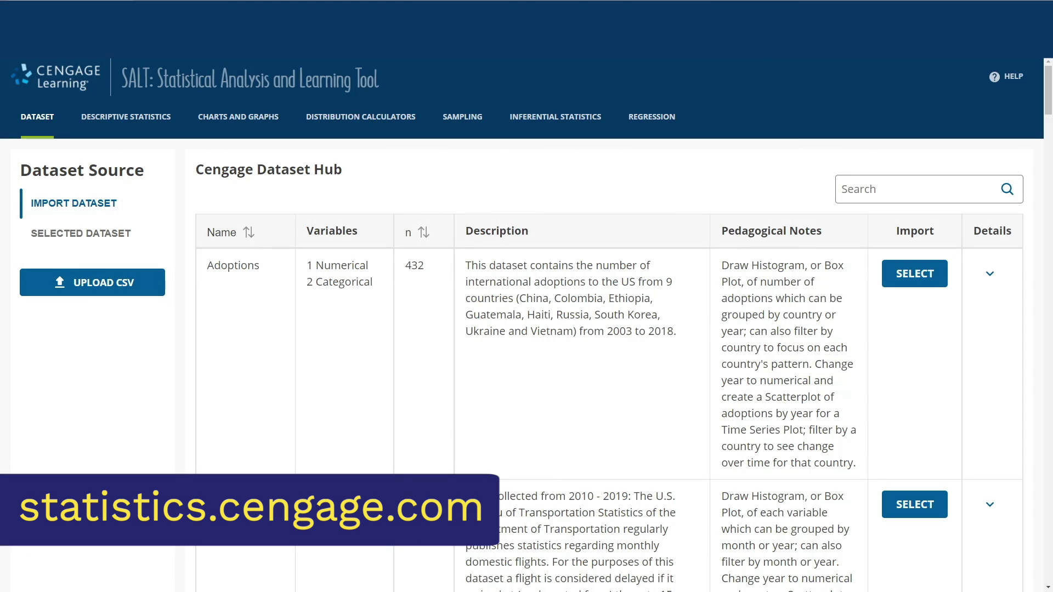
# - Load the Adoptions dataset into SALT with Country, Year and Number of Adoptions selected
pyautogui.click(915, 275)
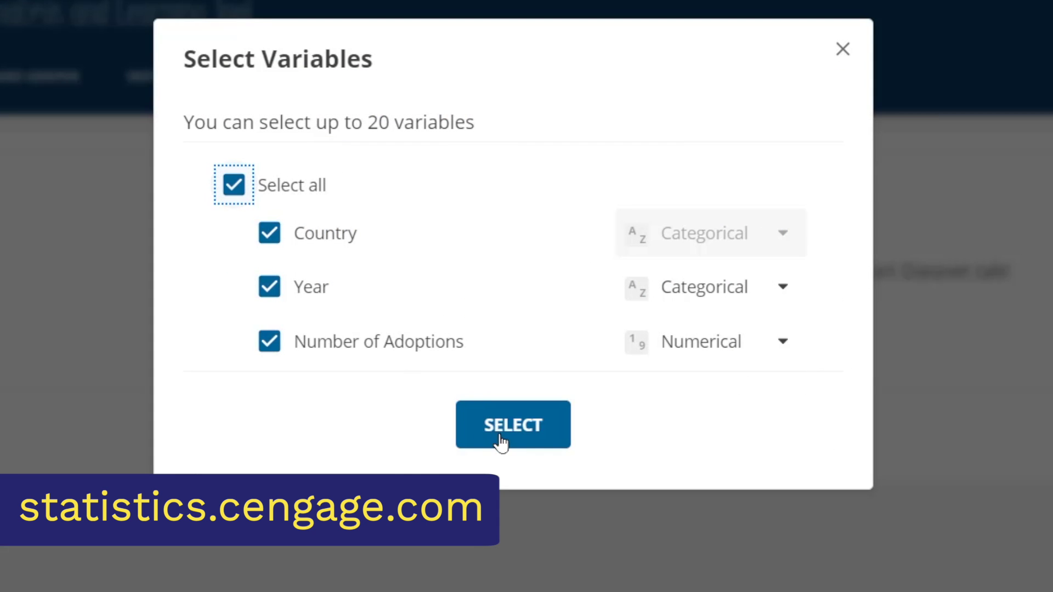
pyautogui.click(500, 442)
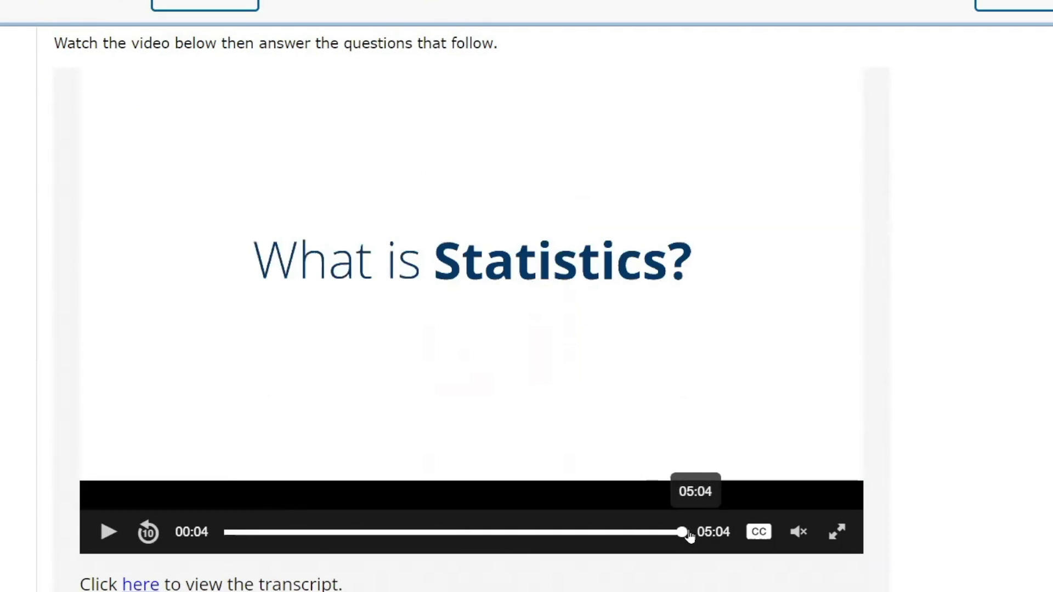
pyautogui.scroll(-7, 688, 535)
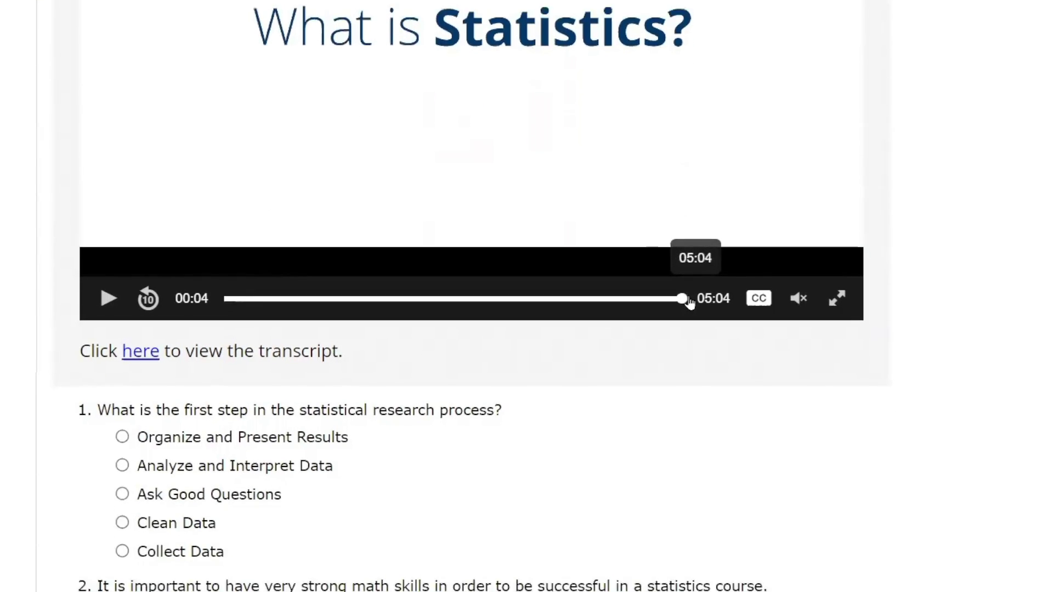